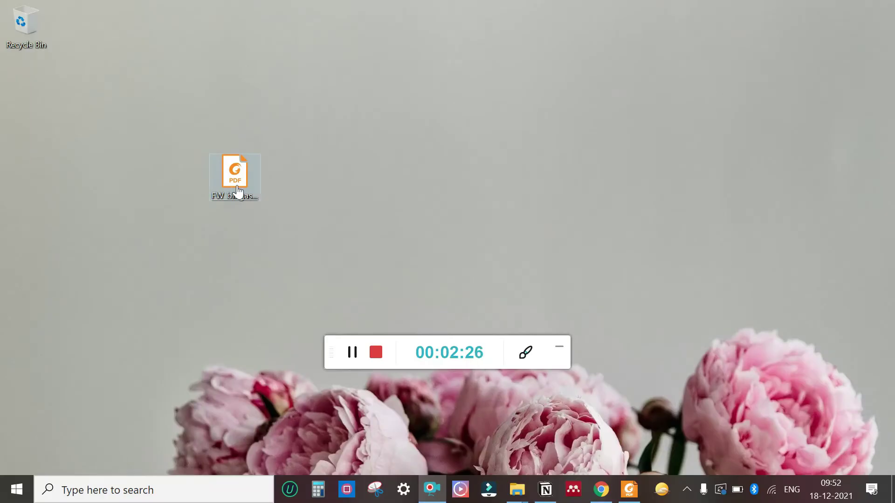
Step: Open FW_biogas_hydrogen.pdf in Foxit Reader and scroll to section 2.2 on page 15
click(233, 192)
key(Return)
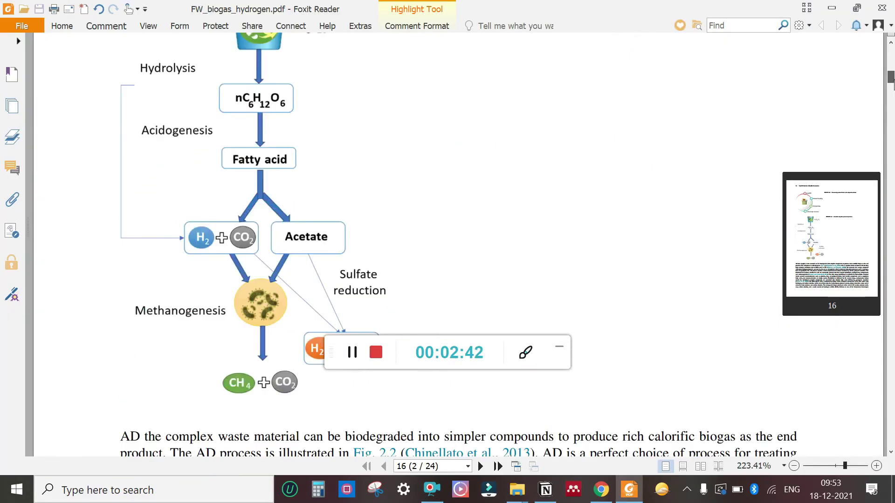
drag(890, 75, 890, 55)
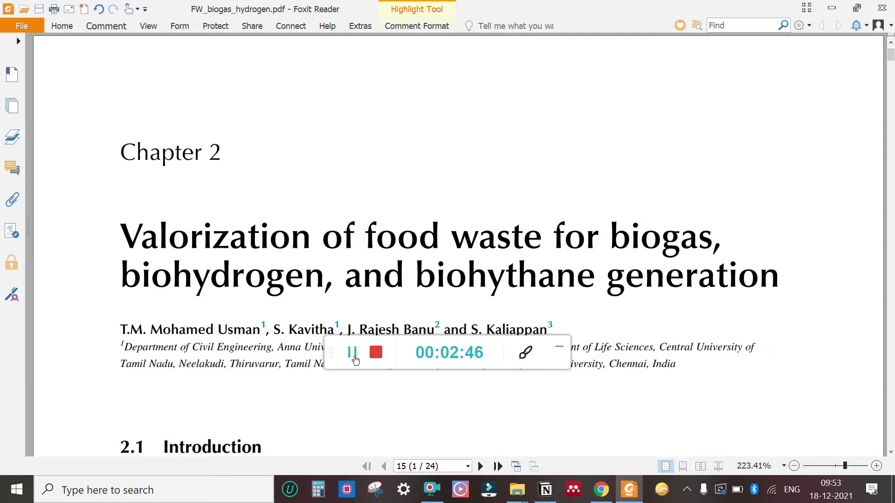
drag(330, 353, 48, 48)
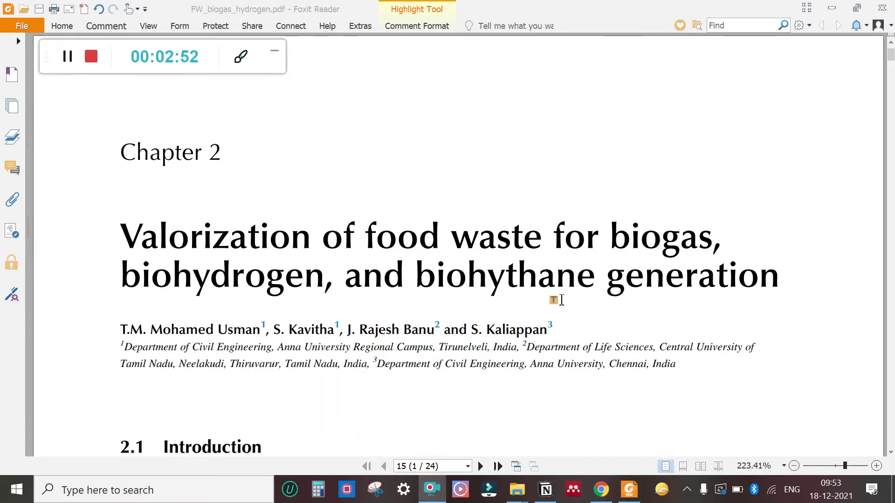
scroll(560, 300, down, 4)
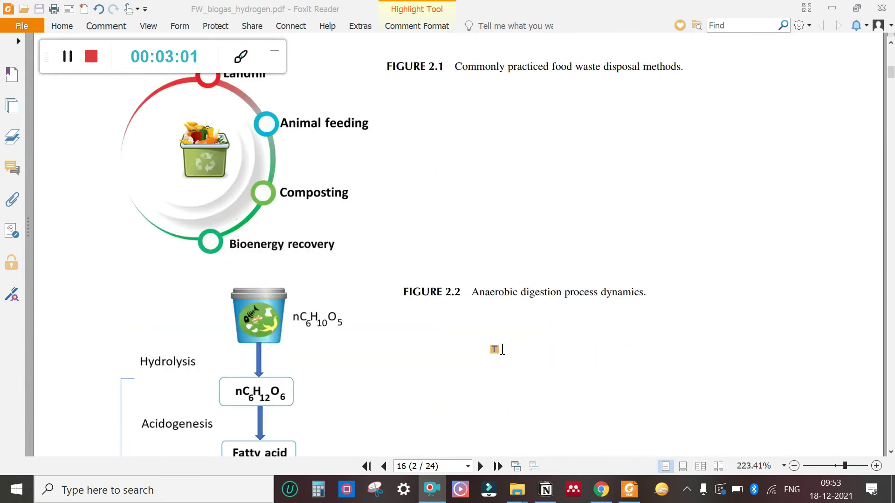
scroll(496, 350, up, 6)
scroll(487, 372, down, 2)
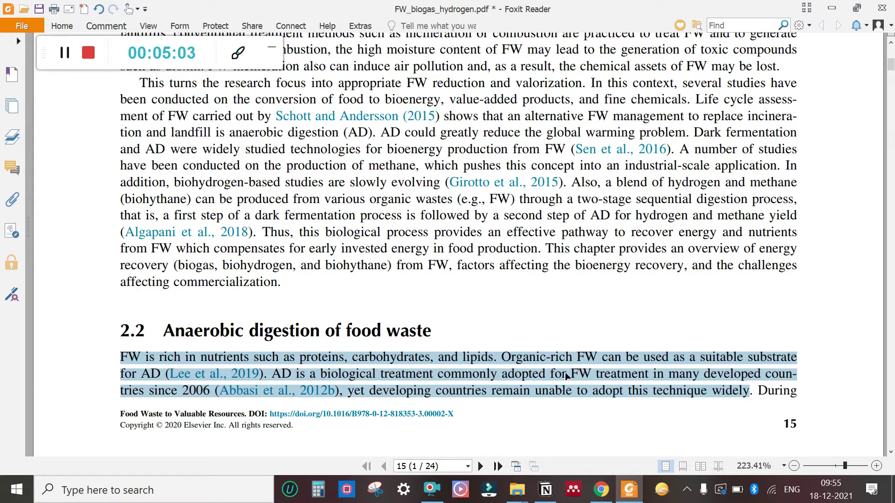
right_click(567, 358)
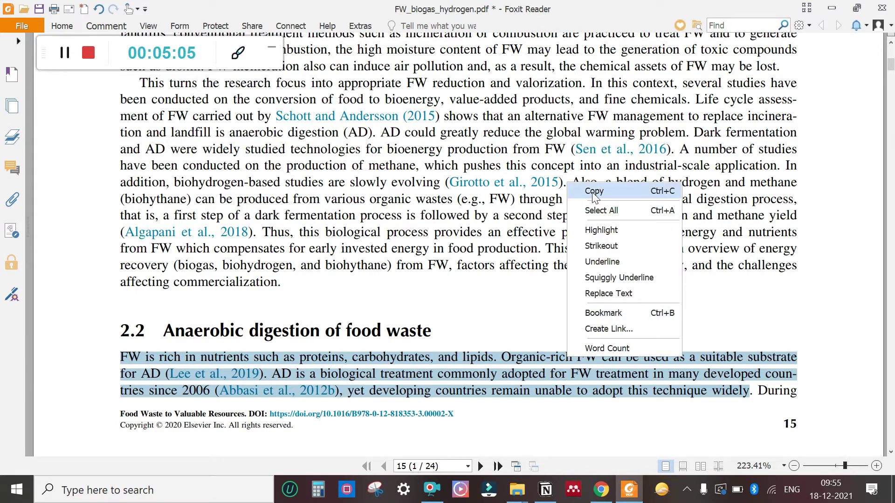
click(755, 315)
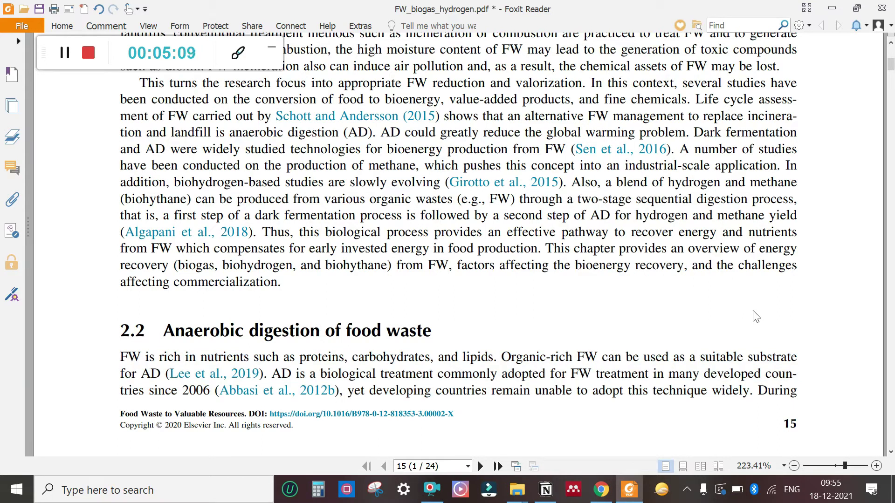
scroll(540, 327, down, 2)
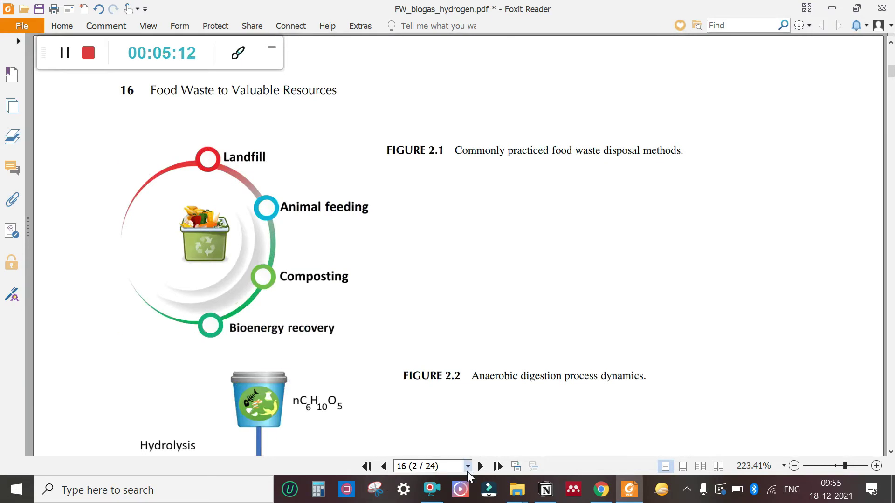
click(454, 466)
scroll(637, 319, up, 2)
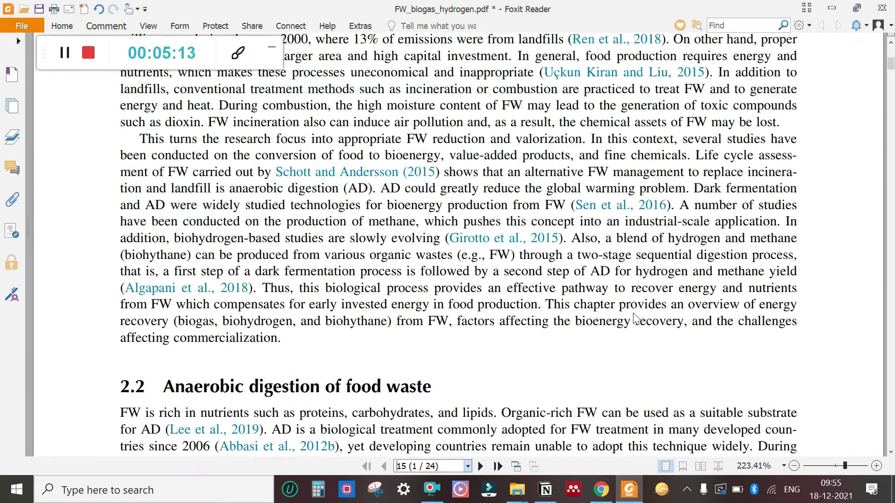
scroll(636, 318, down, 1)
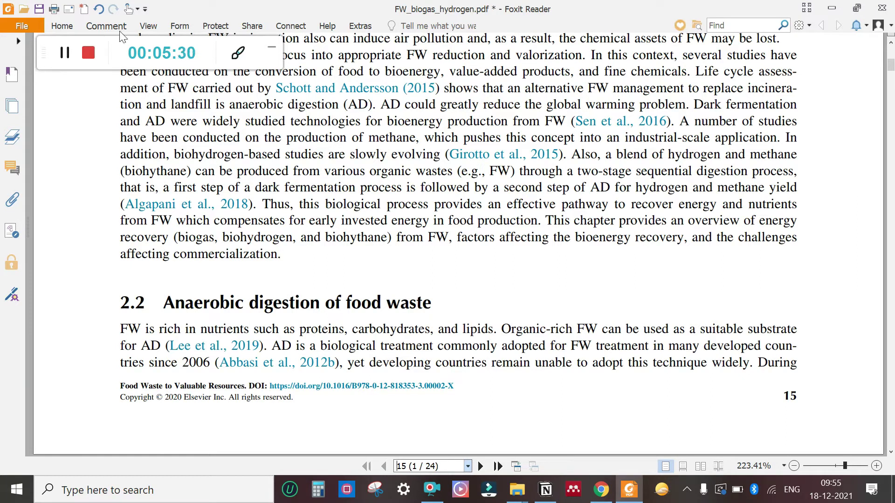
Step: With the Highlight tool, highlight the opening paragraph of section 2.2 on page 15
click(102, 27)
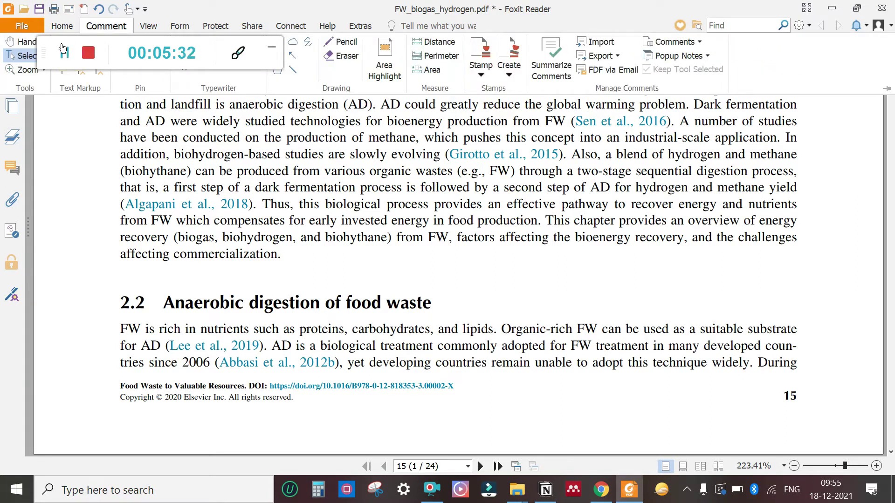
drag(45, 40, 115, 45)
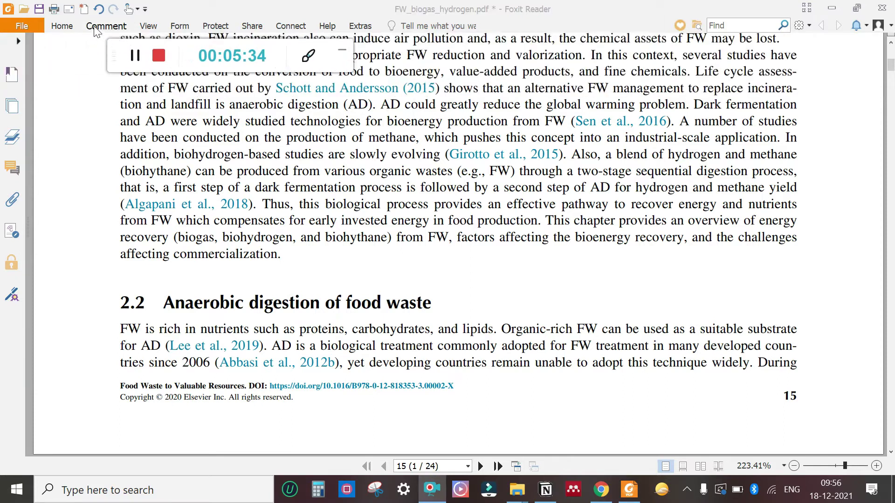
click(106, 26)
click(61, 52)
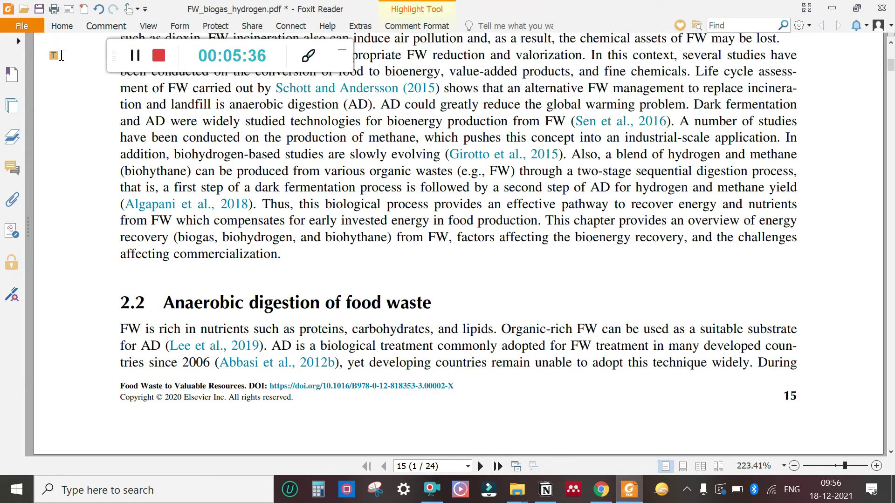
drag(122, 326, 751, 362)
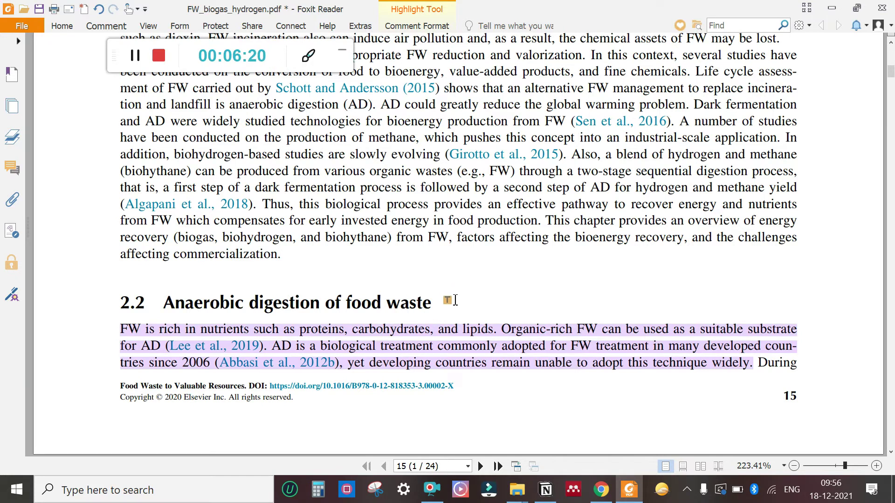
Step: Highlight the start of 2.2.1 Pretreatments employed and the thermal-pretreatment drawbacks on page 17
scroll(455, 302, down, 3)
scroll(454, 302, down, 6)
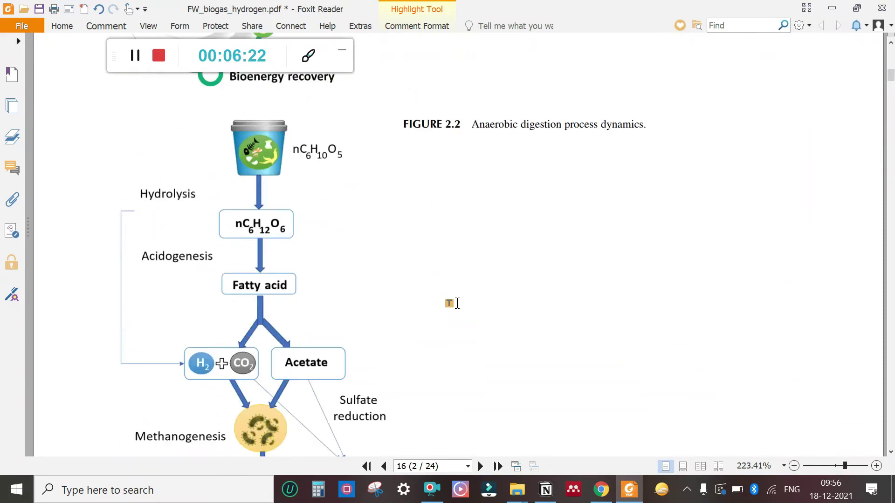
scroll(457, 303, down, 6)
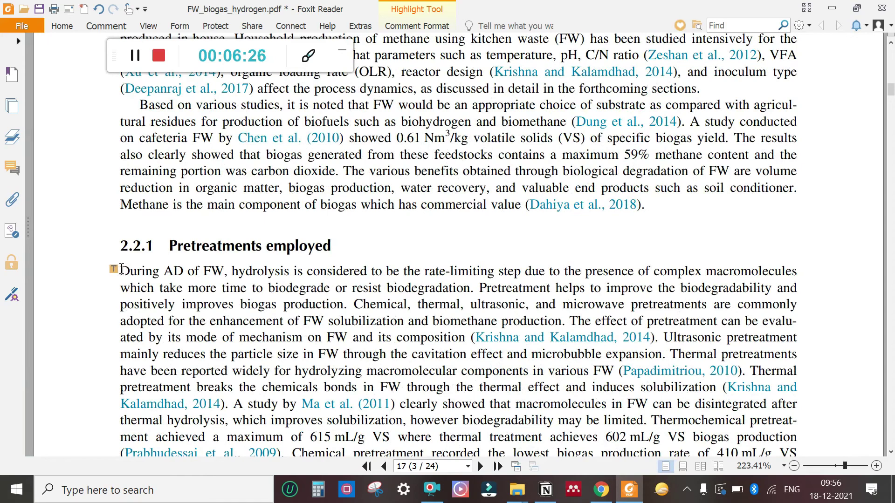
drag(121, 270, 355, 309)
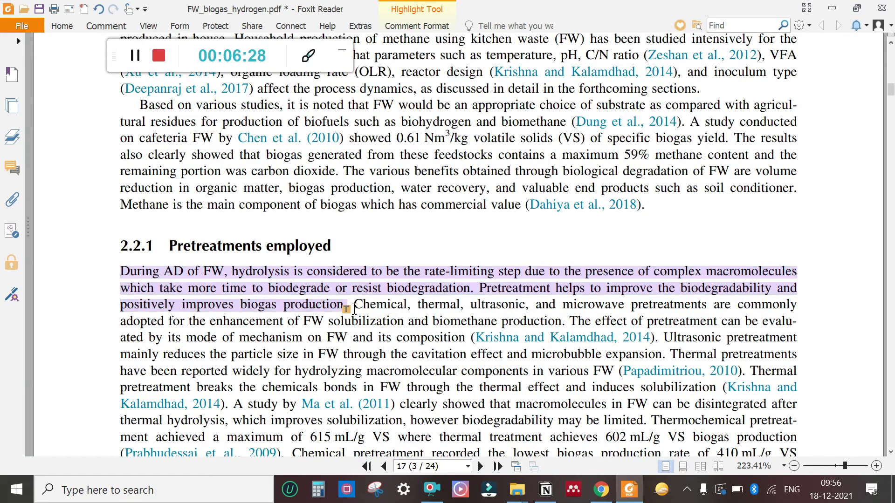
scroll(473, 373, down, 8)
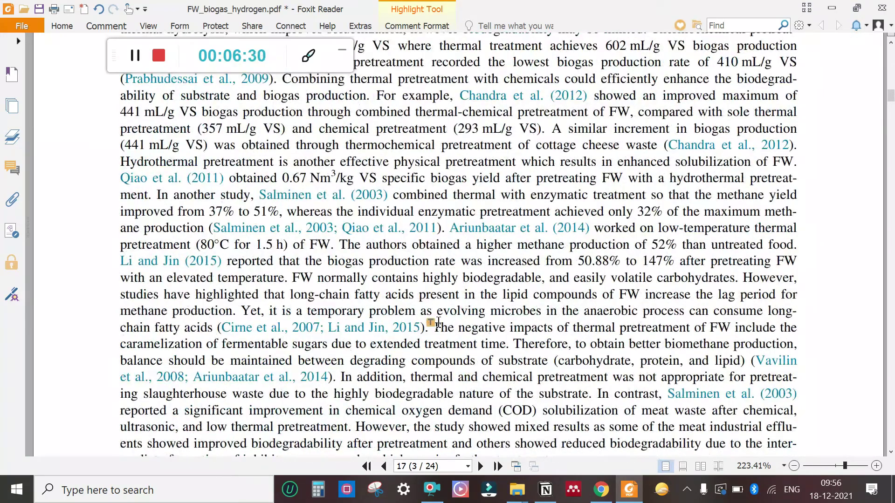
drag(435, 326, 334, 378)
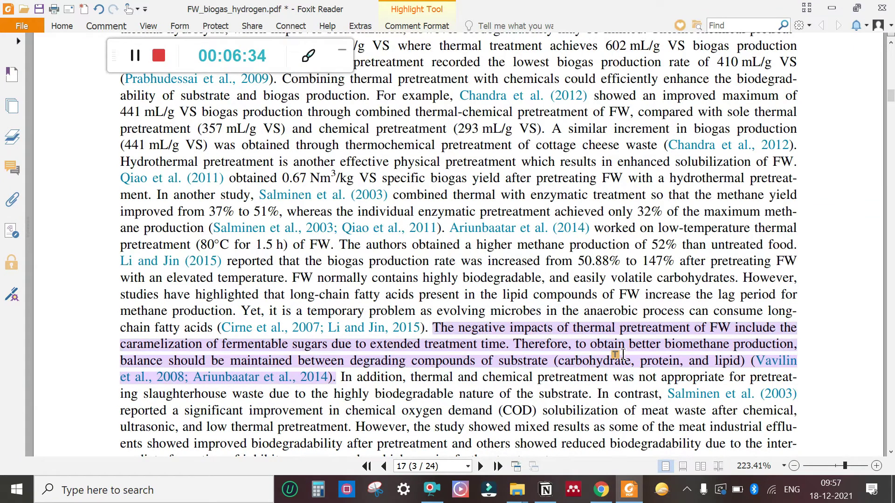
scroll(622, 354, up, 20)
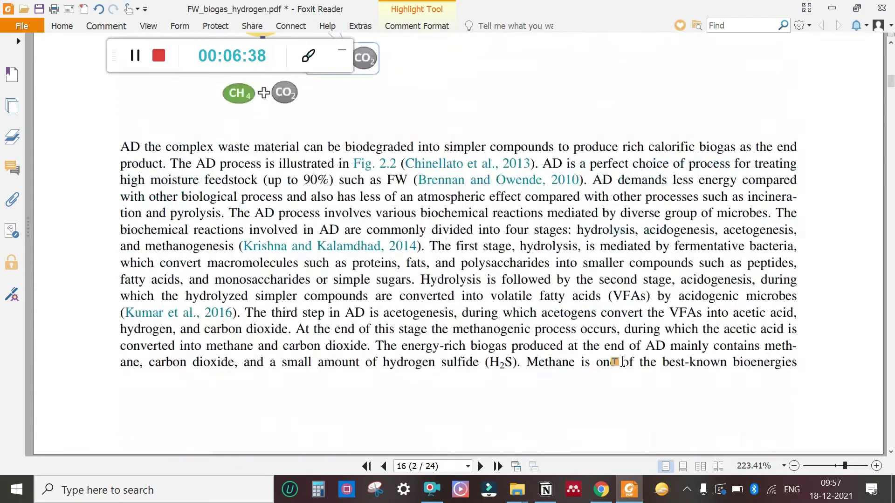
scroll(622, 363, up, 10)
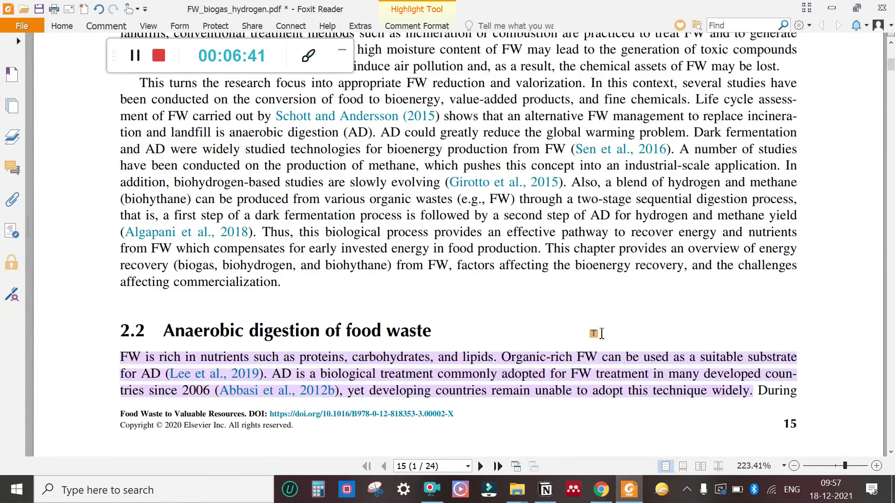
scroll(593, 332, down, 10)
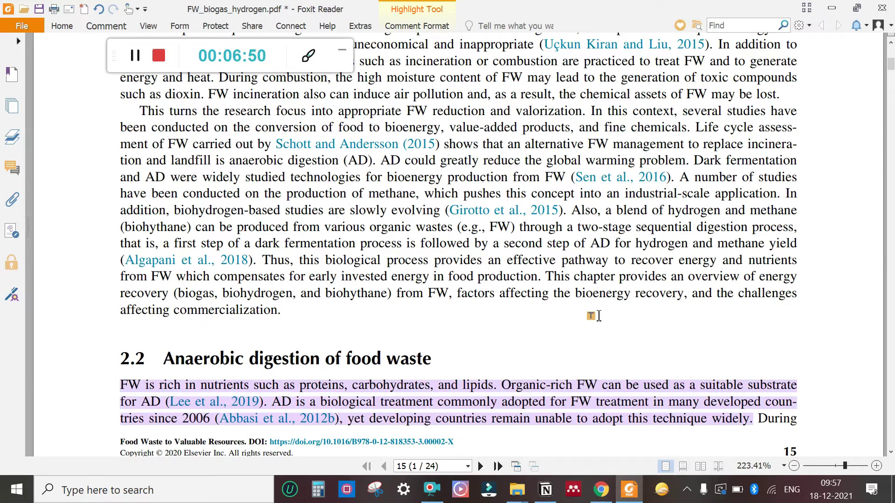
Step: Save the highlighted PDF, then load readwise.io in Chrome and go to the Dashboard
key(ctrl+s)
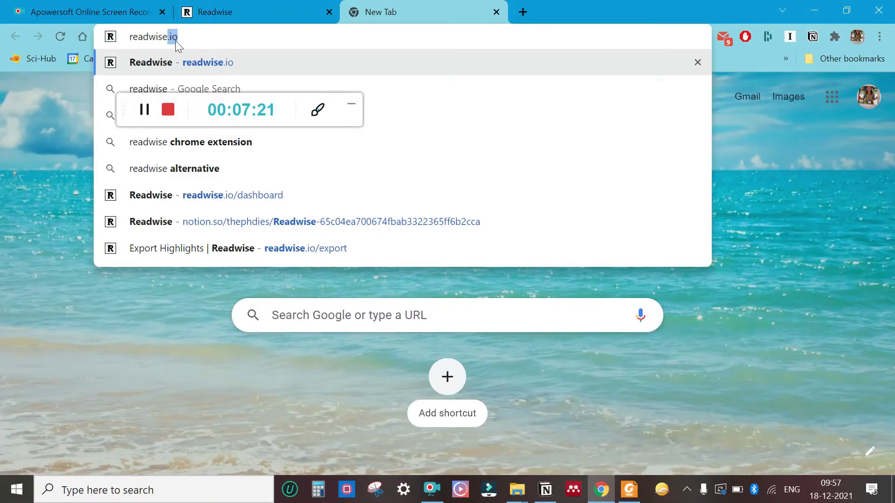
key(Return)
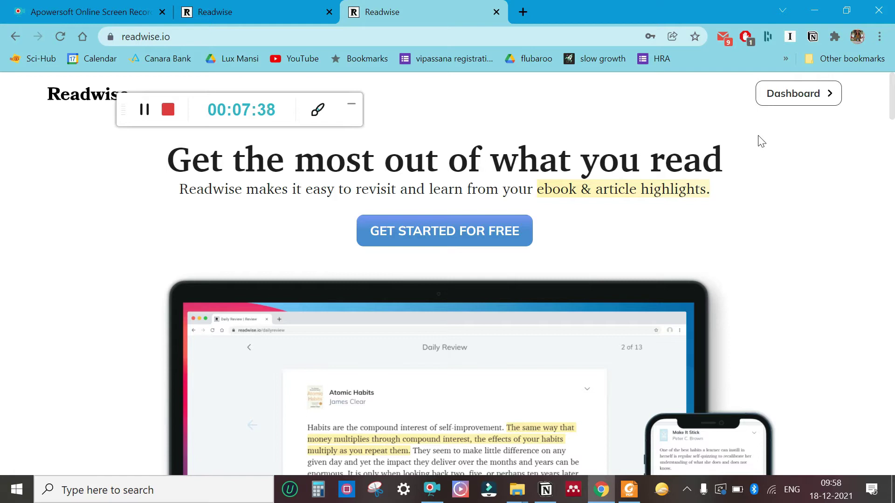
click(793, 96)
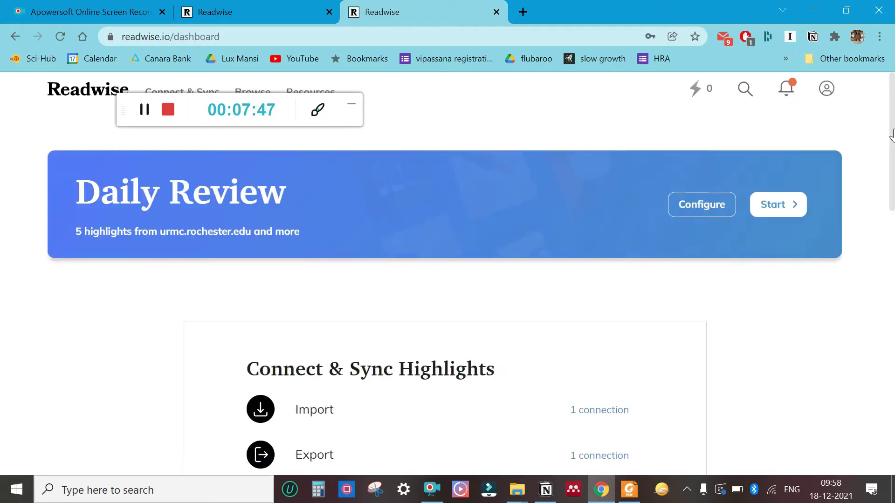
Step: Go from the dashboard to Import Highlights and scroll down to the PDF import card
drag(893, 134, 893, 105)
drag(893, 127, 880, 319)
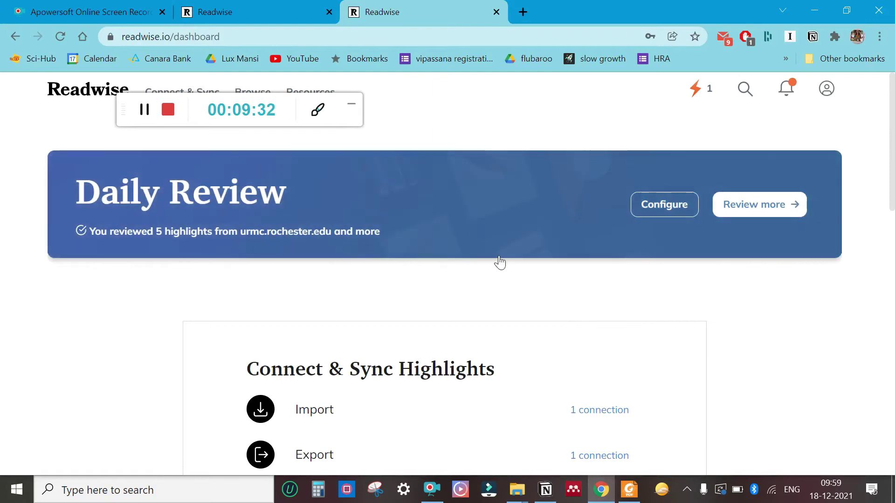
scroll(500, 262, down, 1)
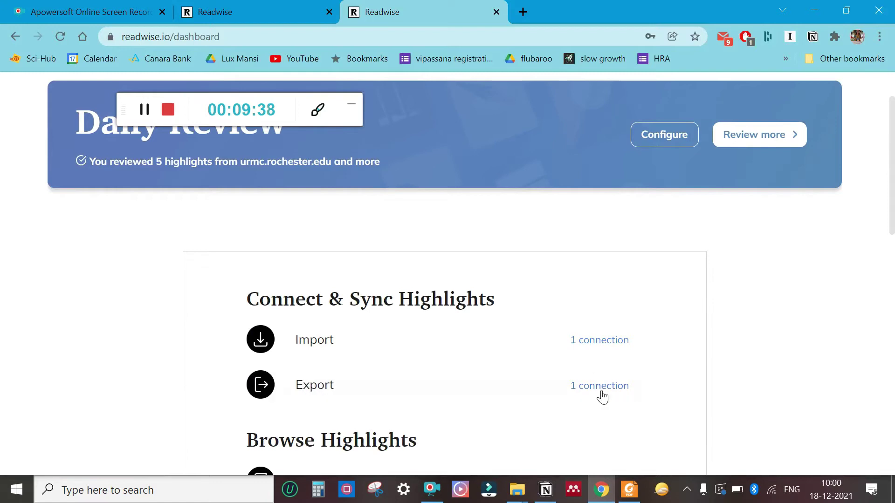
click(361, 340)
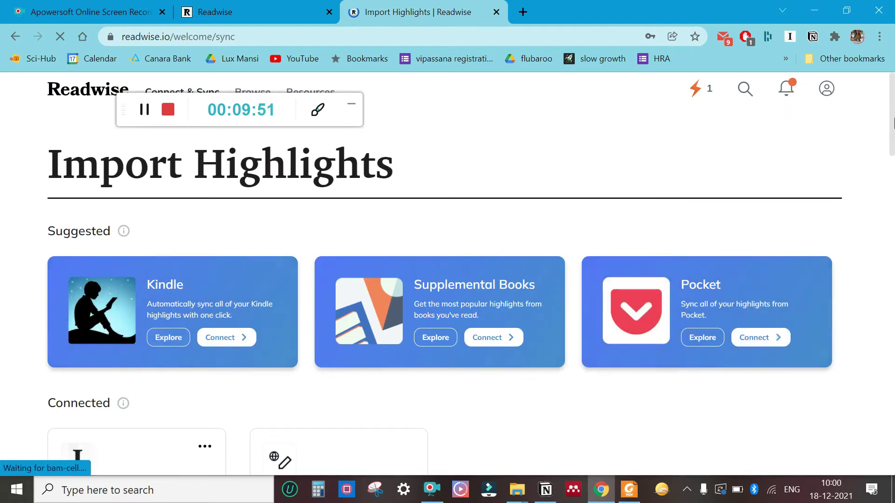
drag(893, 99, 893, 363)
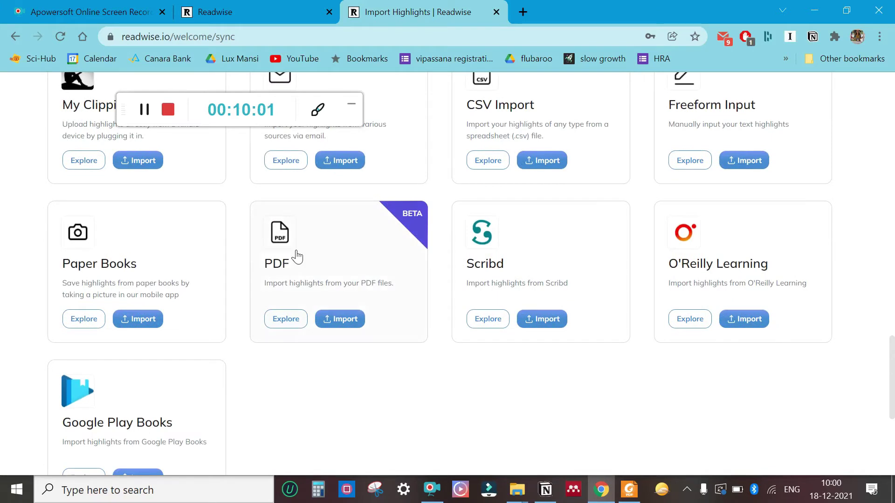
Step: Upload FW biogas hydrogen from the Desktop, adding its 3 new highlights
click(355, 321)
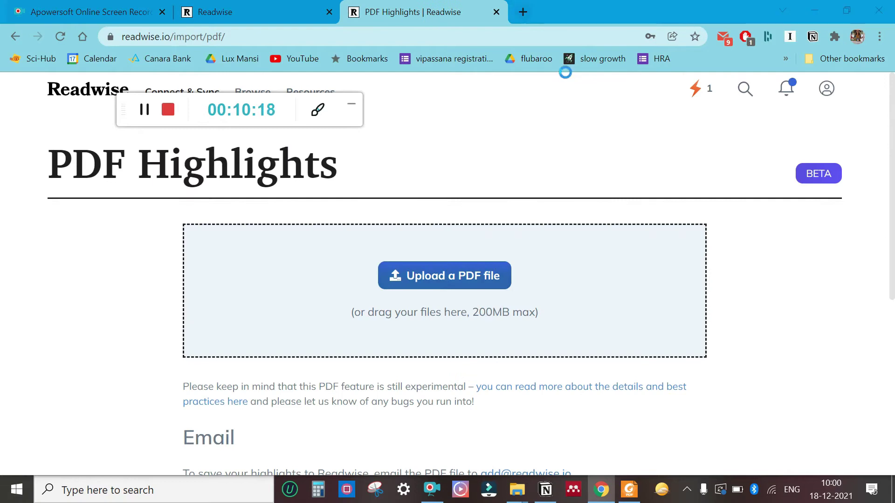
scroll(93, 252, down, 4)
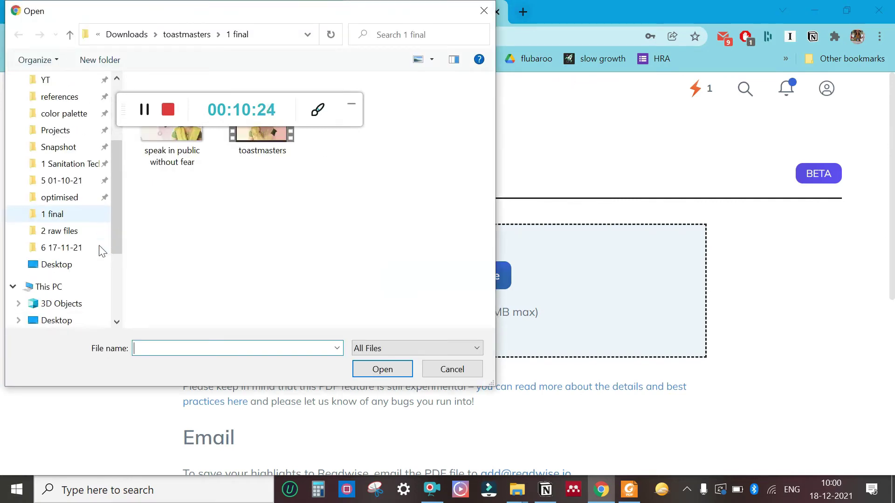
click(72, 268)
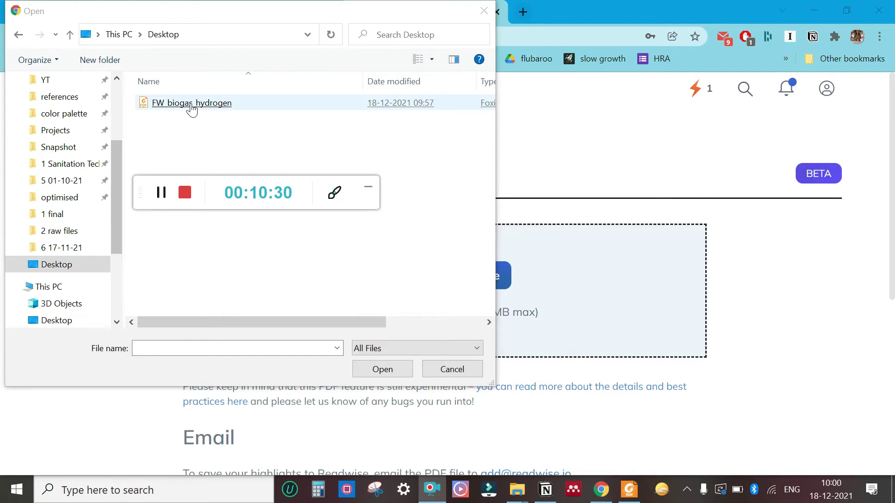
double_click(191, 104)
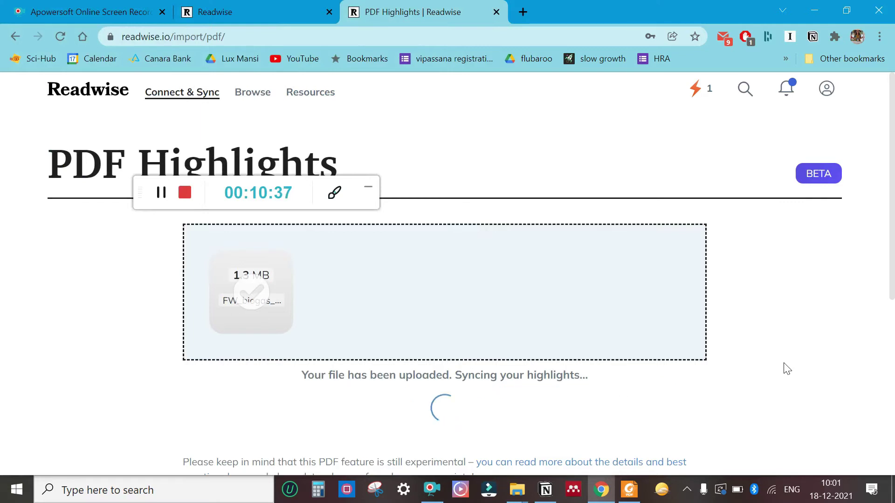
scroll(779, 358, down, 1)
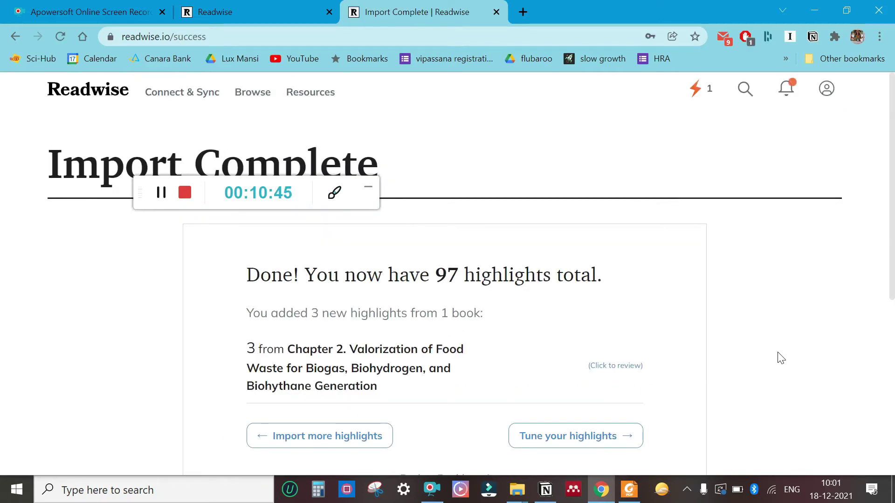
Step: Scroll through the Import Complete page, then use Back to Dashboard
scroll(782, 359, down, 2)
scroll(444, 366, up, 2)
scroll(636, 275, down, 5)
scroll(469, 298, up, 3)
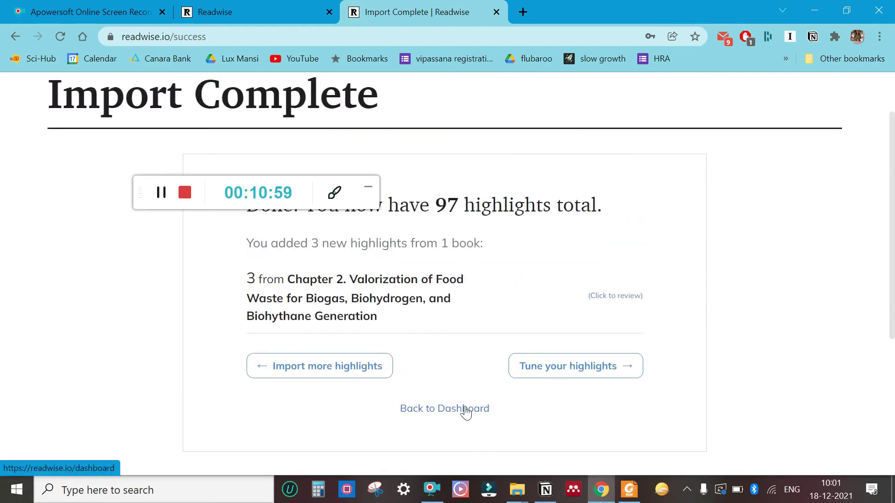
click(466, 410)
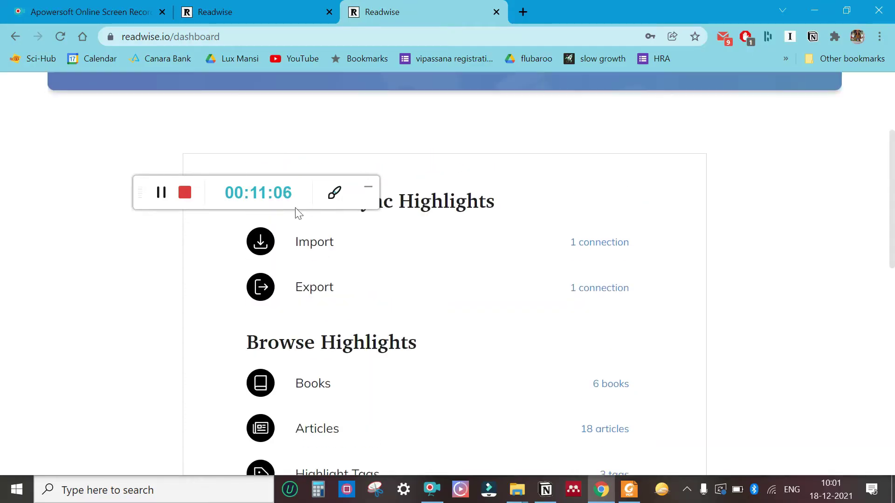
drag(139, 193, 43, 116)
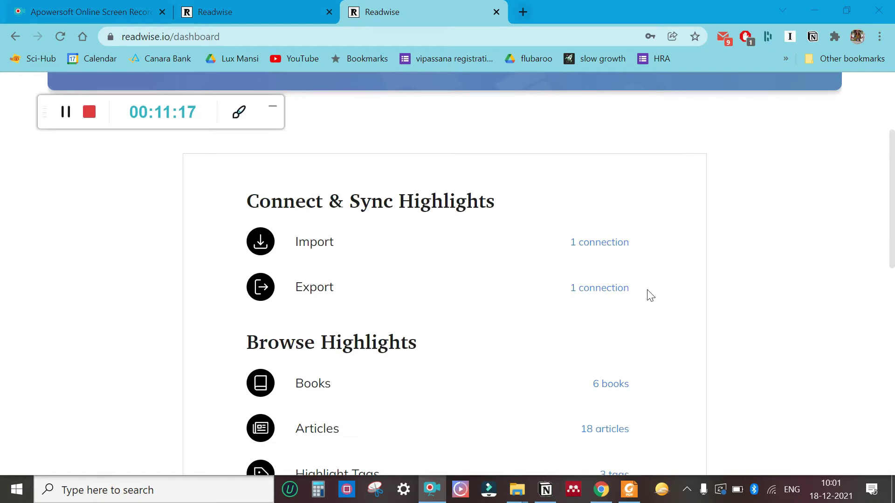
Step: Open Export Highlights and review the connected Notion export plus Evernote, Obsidian, Roam and Mailbrew
click(440, 290)
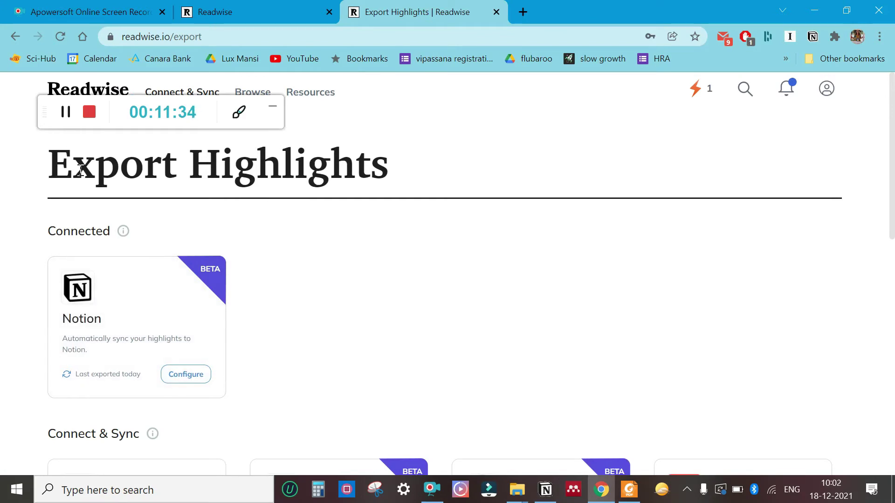
scroll(310, 385, down, 7)
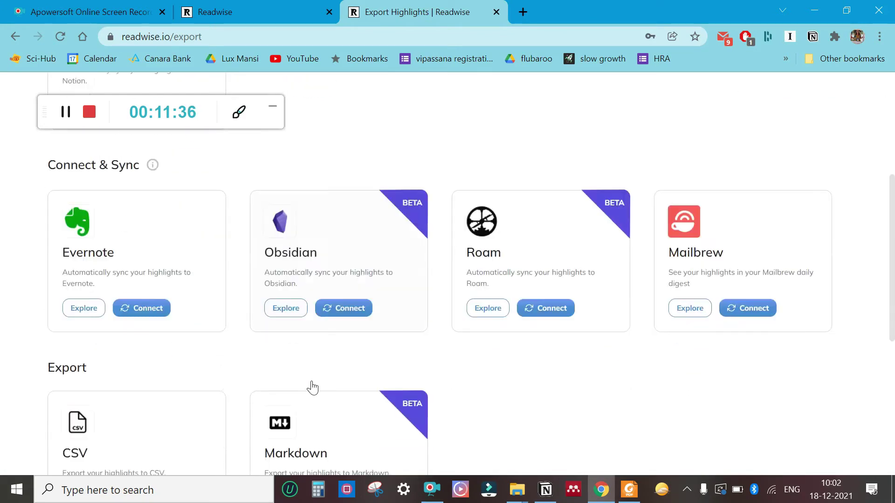
scroll(312, 387, up, 3)
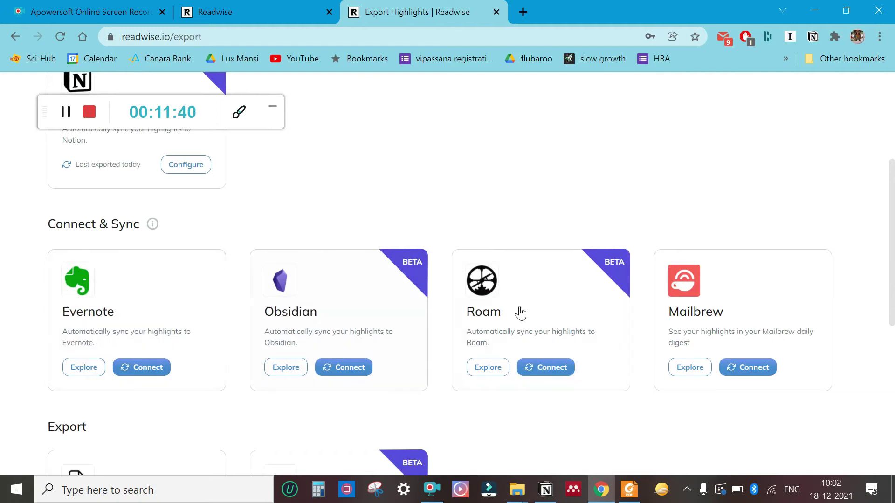
scroll(543, 312, down, 4)
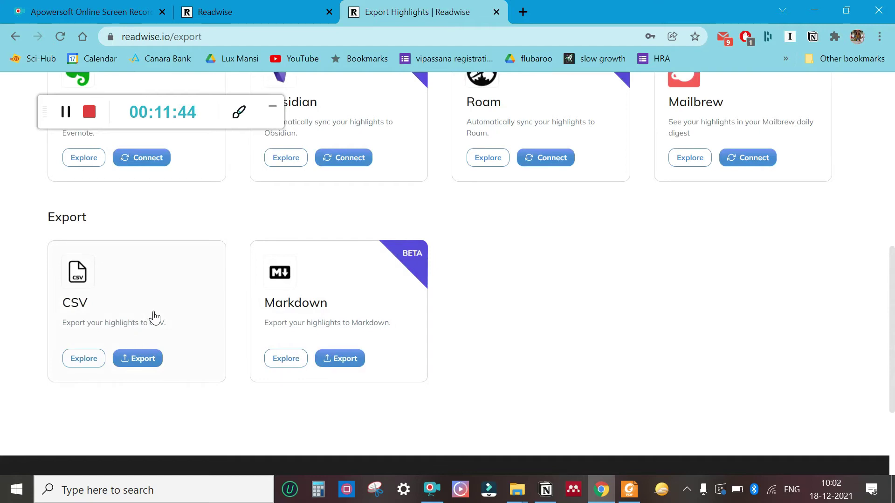
scroll(343, 311, up, 7)
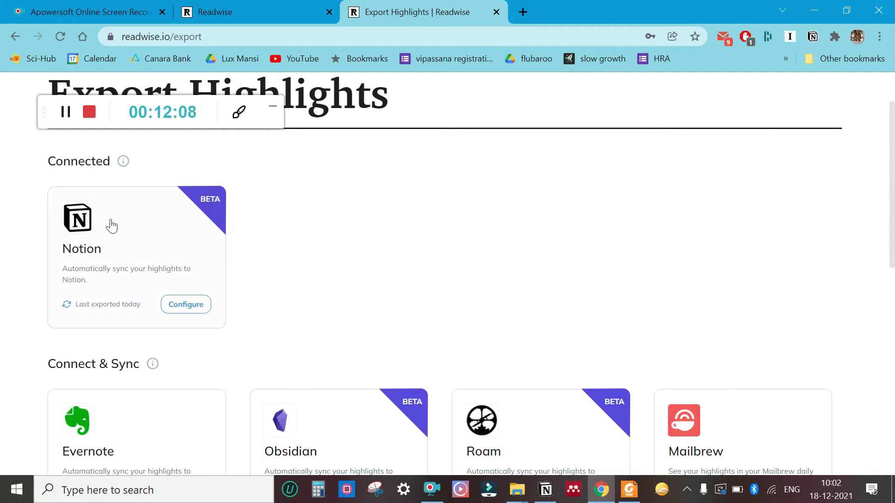
Step: Configure the Notion export with Export Automatically on and start the export
click(194, 308)
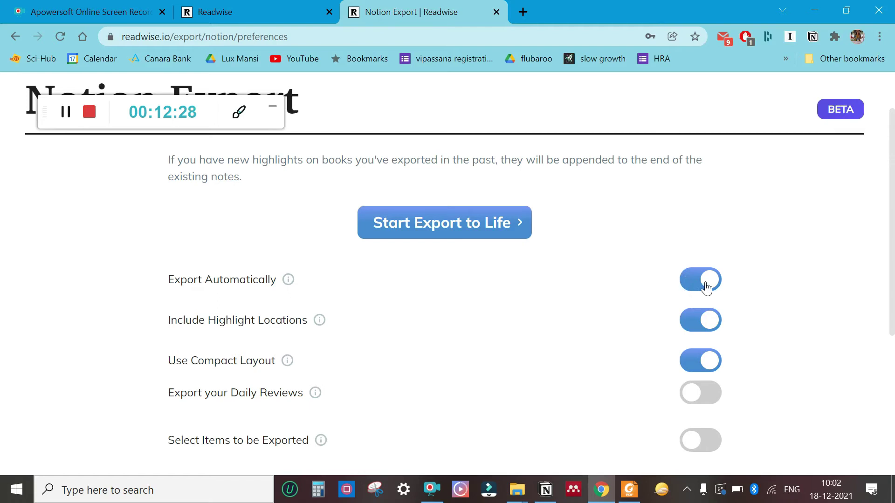
scroll(709, 356, down, 1)
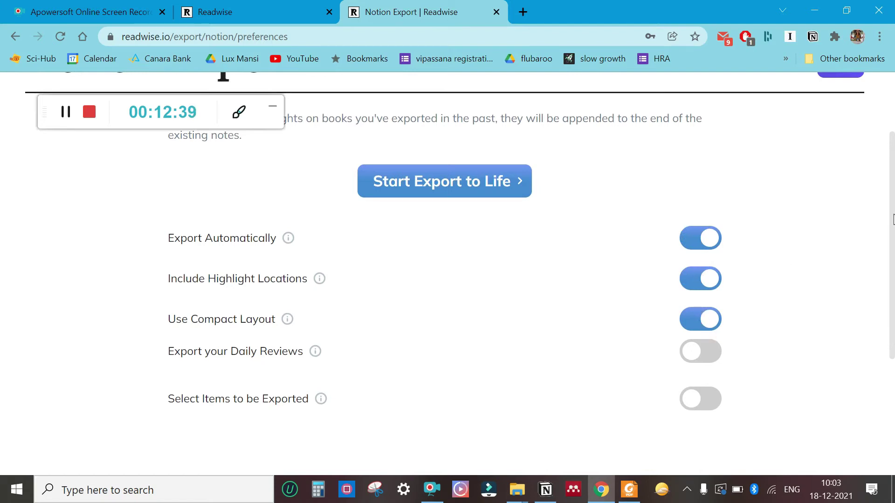
drag(893, 218, 892, 179)
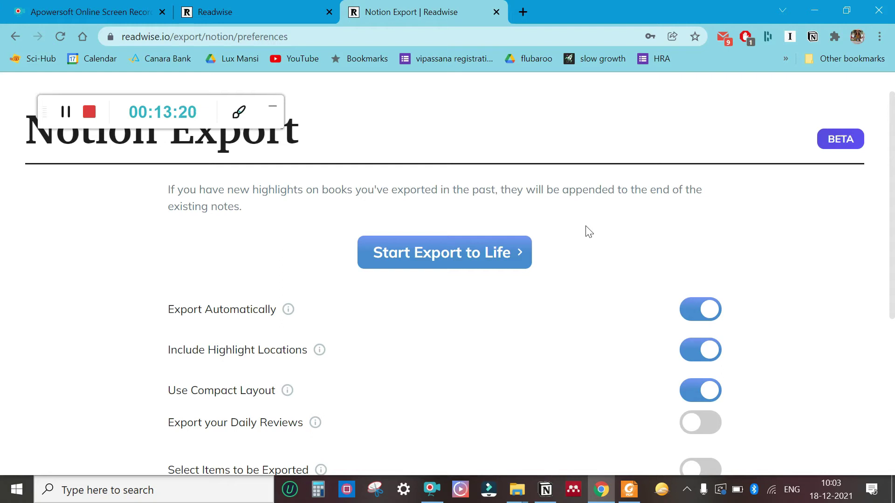
click(436, 257)
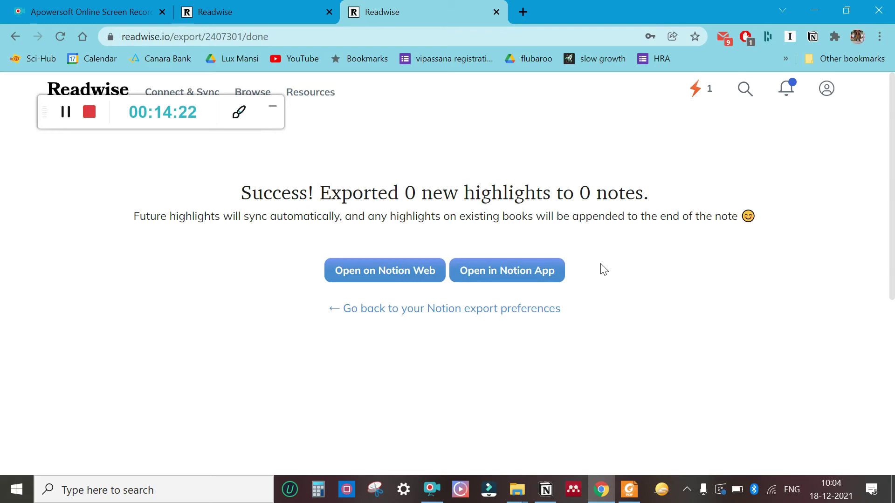
Step: In Notion's Readwise Library, open the Chapter 2 page and scroll through its highlights
click(545, 489)
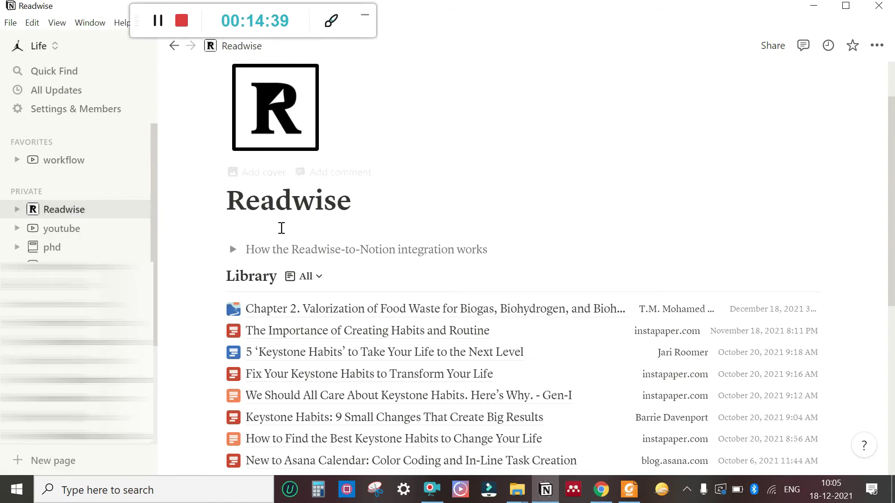
scroll(298, 317, down, 1)
scroll(295, 316, up, 1)
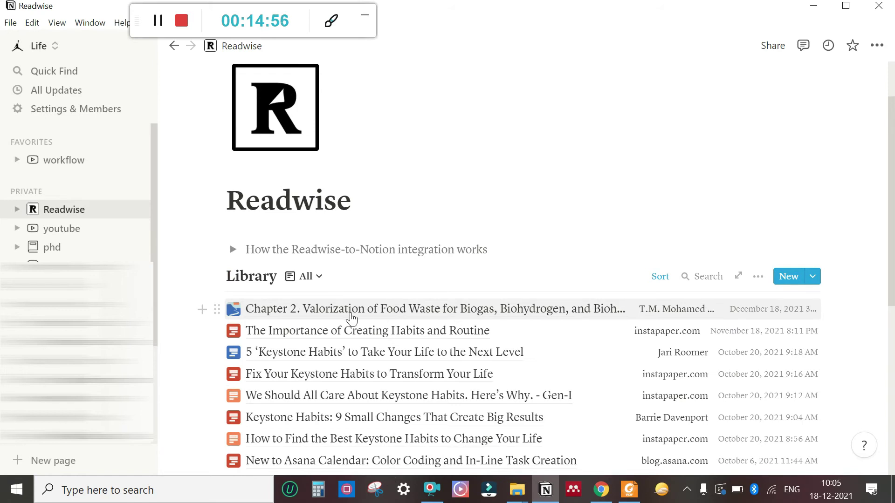
click(463, 310)
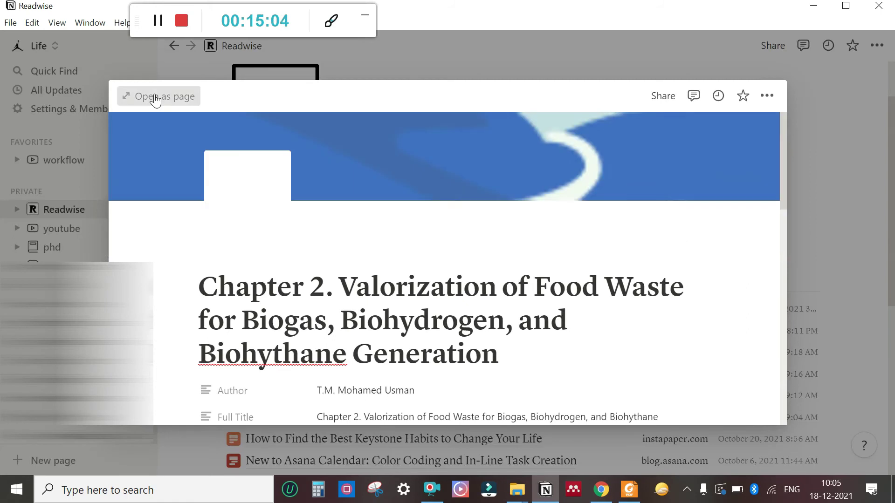
click(153, 96)
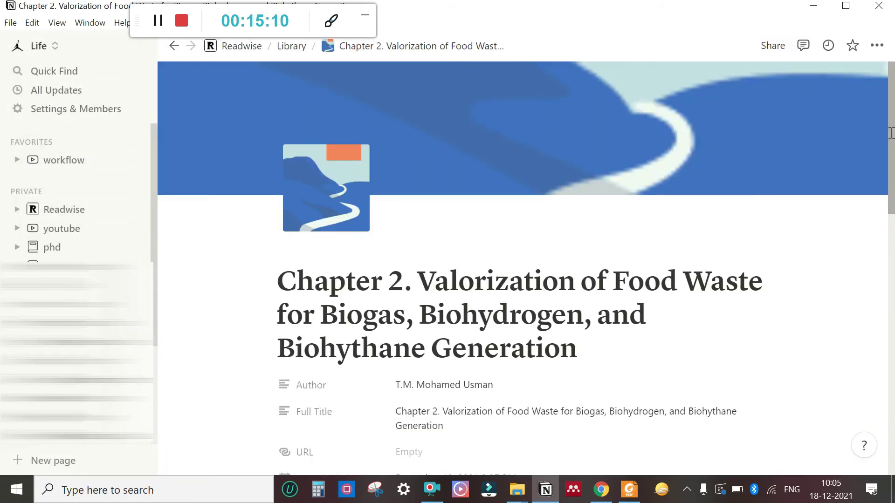
drag(890, 134, 892, 345)
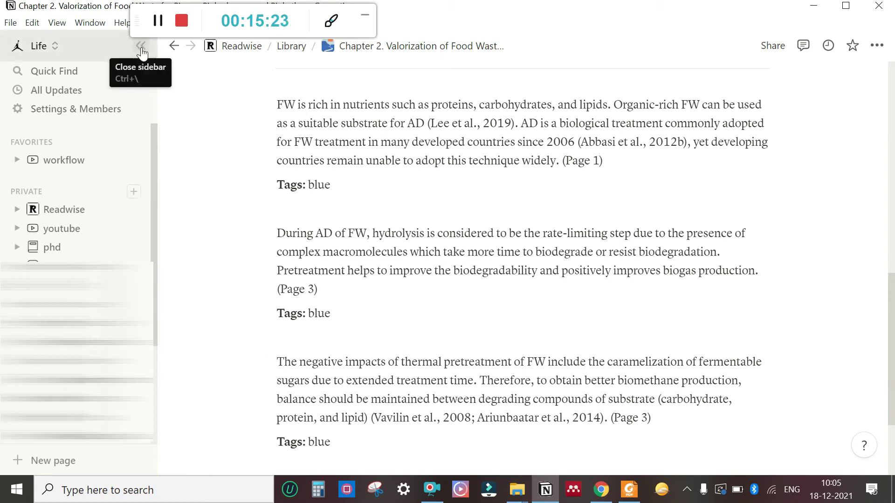
Step: Collapse Notion's sidebar and switch back to Readwise in Chrome
mouse_move(606, 493)
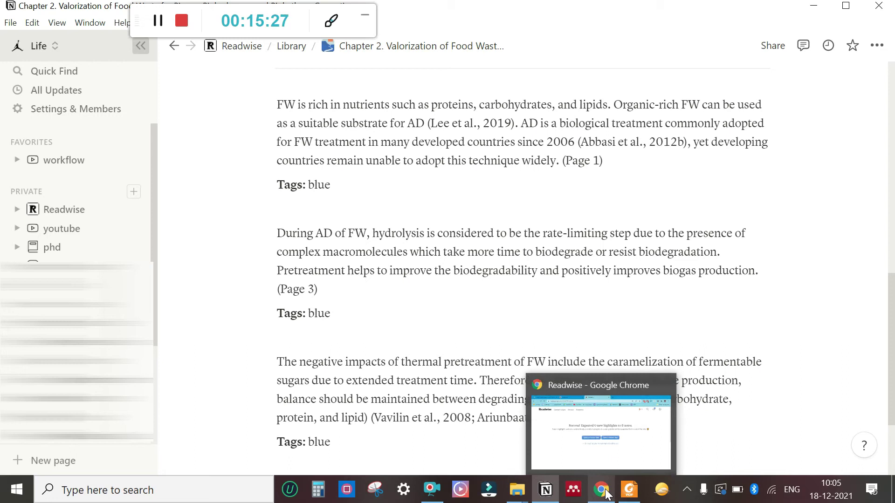
key(ctrl+backslash)
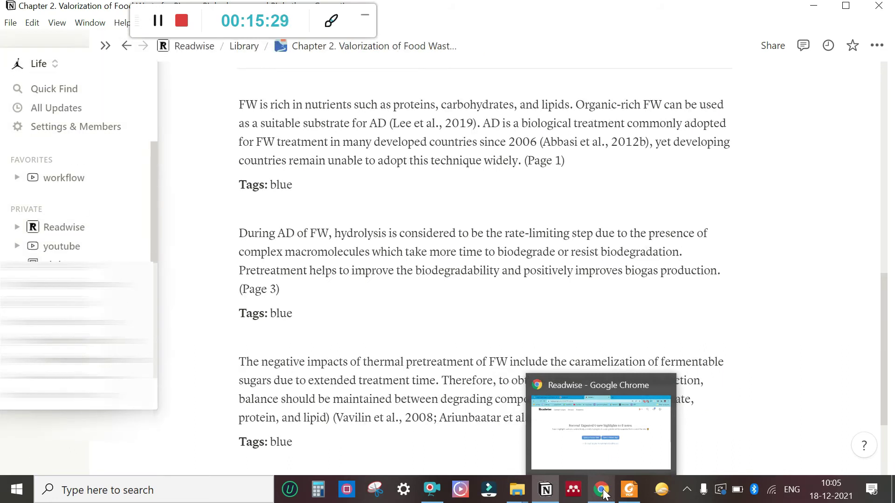
click(605, 493)
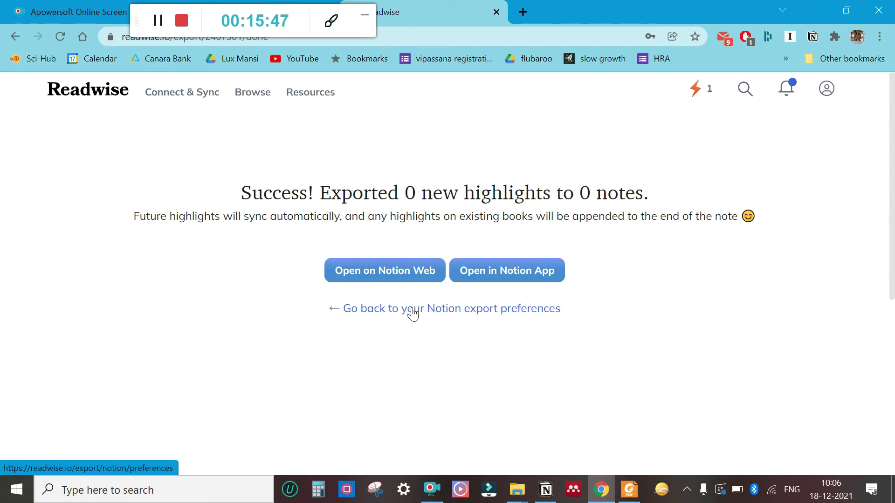
Step: Via Connect & Sync > Import Highlights, open the PDF card's upload page (up to 200MB)
click(205, 97)
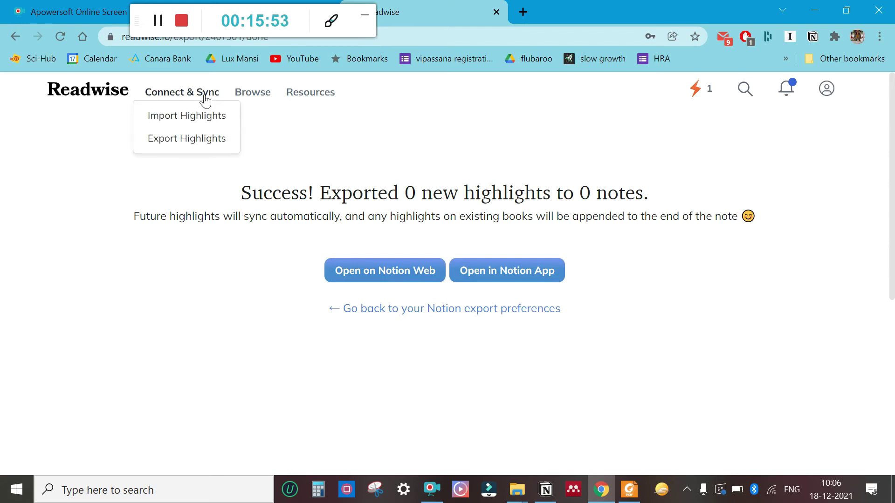
click(204, 119)
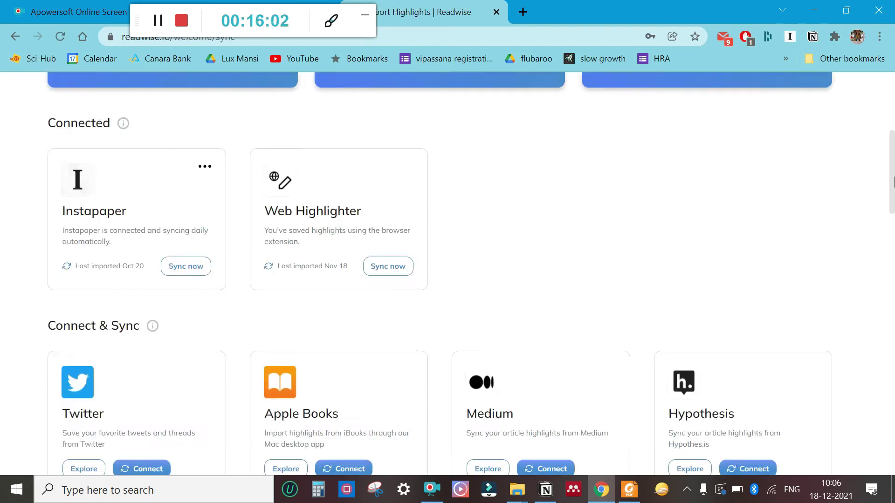
scroll(342, 360, down, 5)
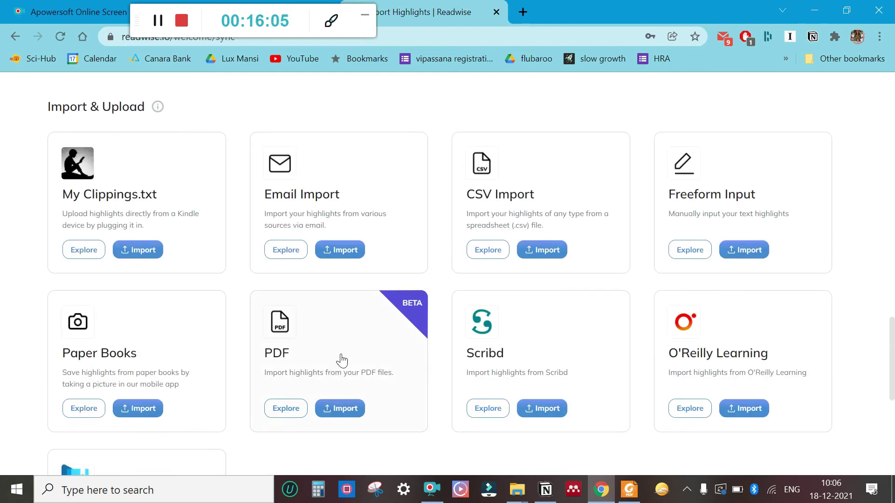
click(341, 361)
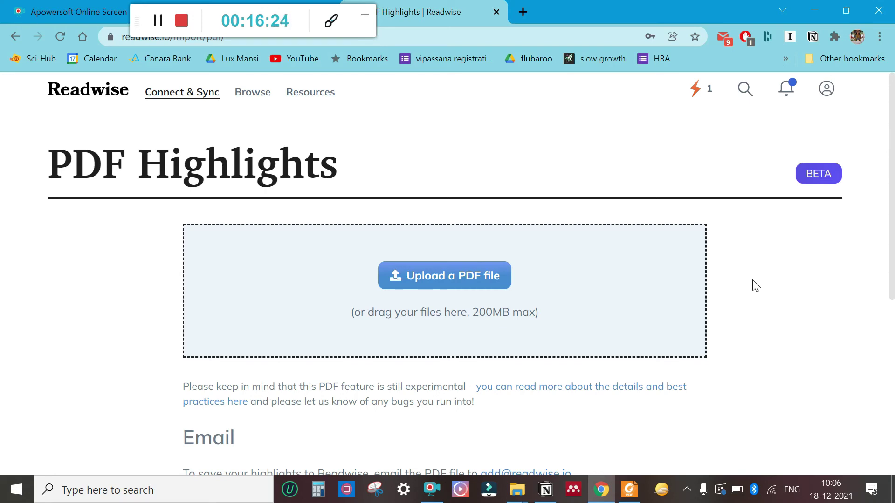
click(182, 92)
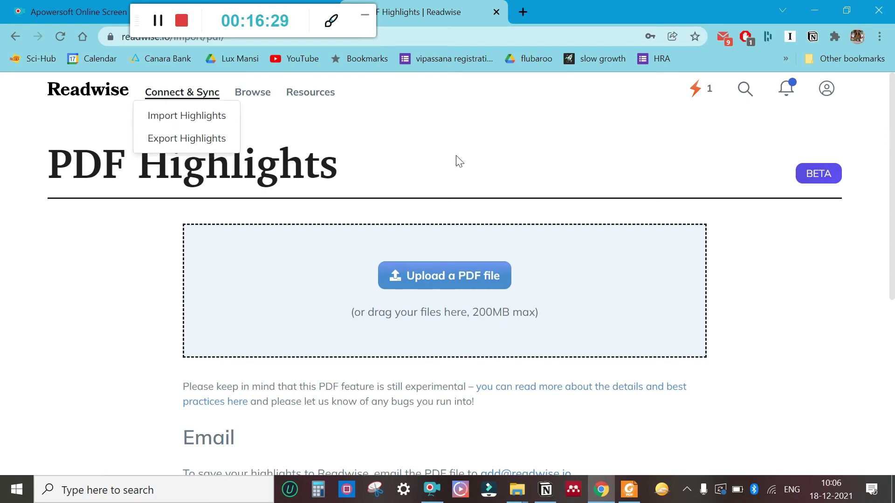